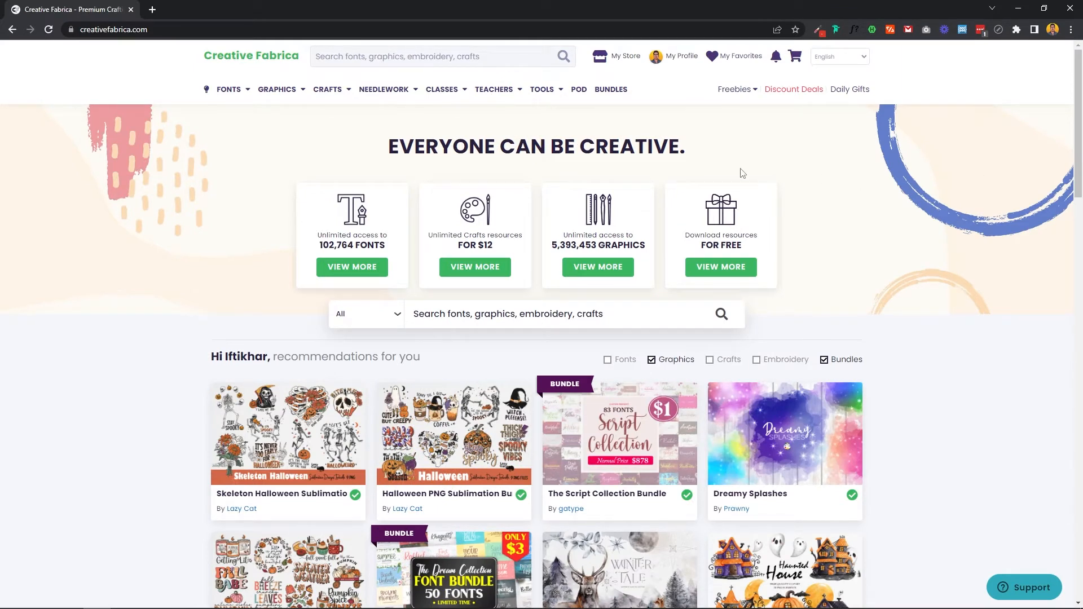
Open the designer dashboard of the store and bring up the form for adding a new graphic.
mouse_move(636, 68)
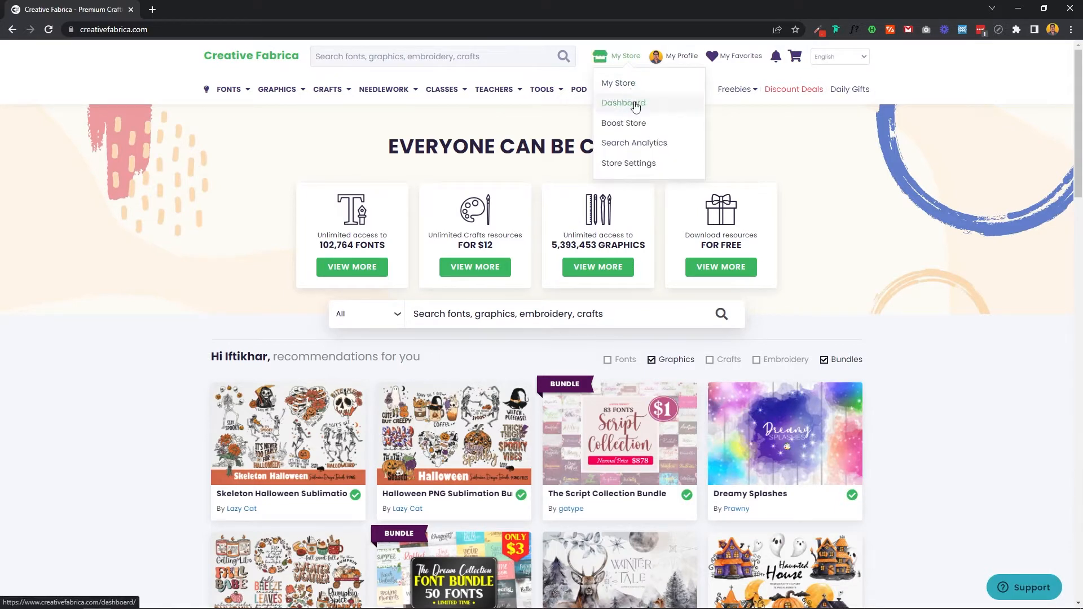
click(636, 107)
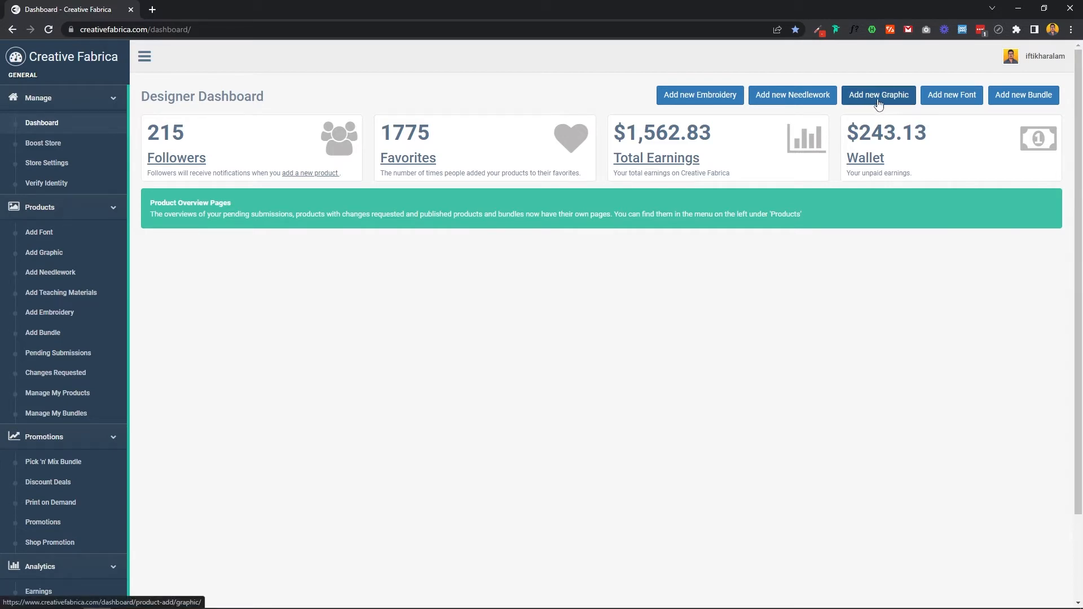
click(49, 255)
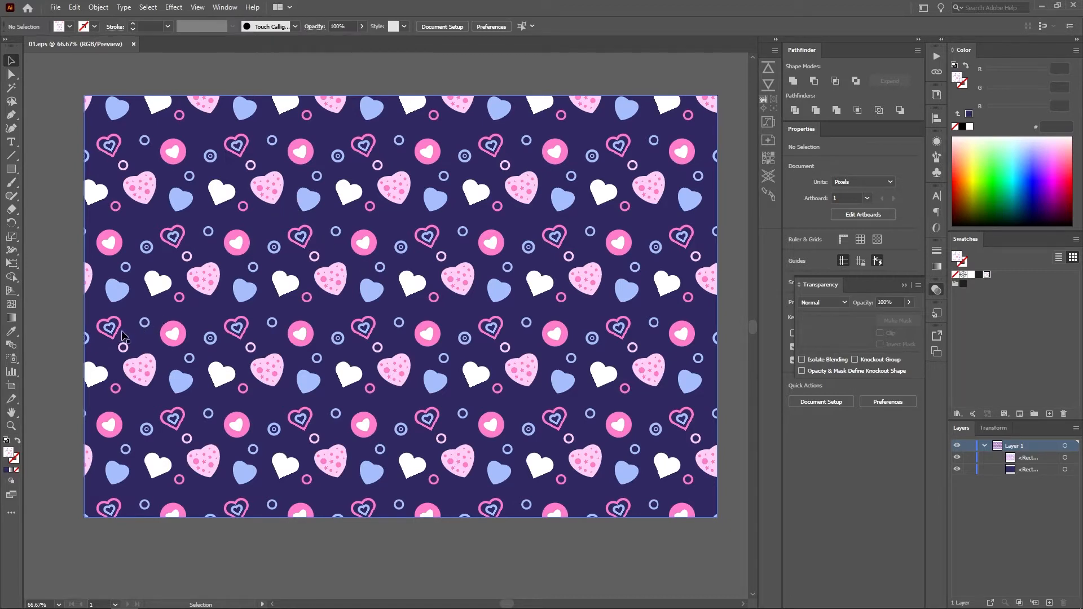
In Illustrator, check the heart pattern's artboard size and save the artwork over 01.eps in the Illustrator CC EPS version.
click(12, 386)
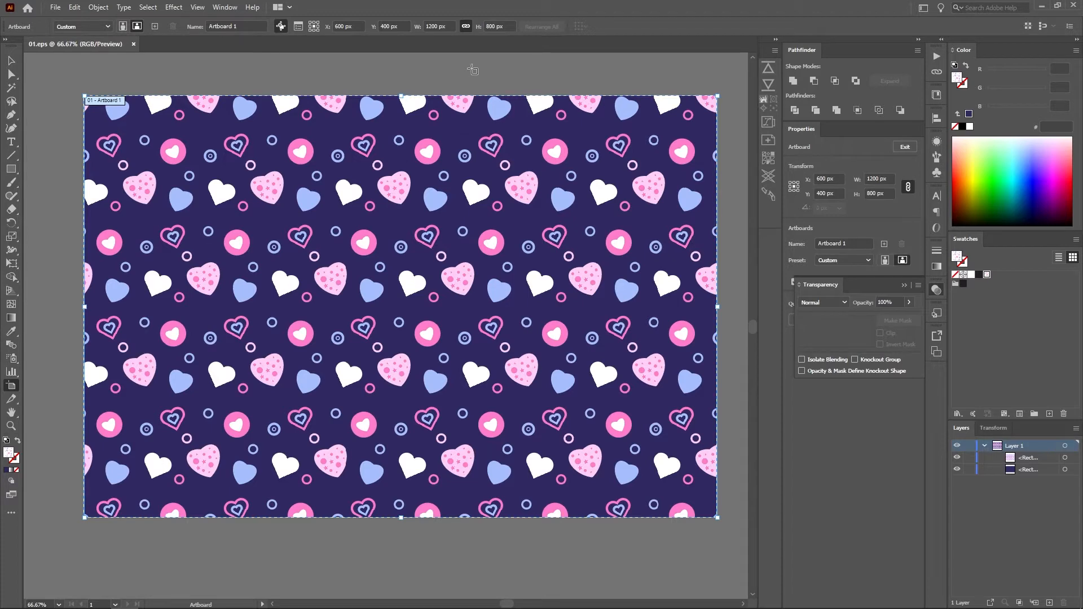
click(14, 64)
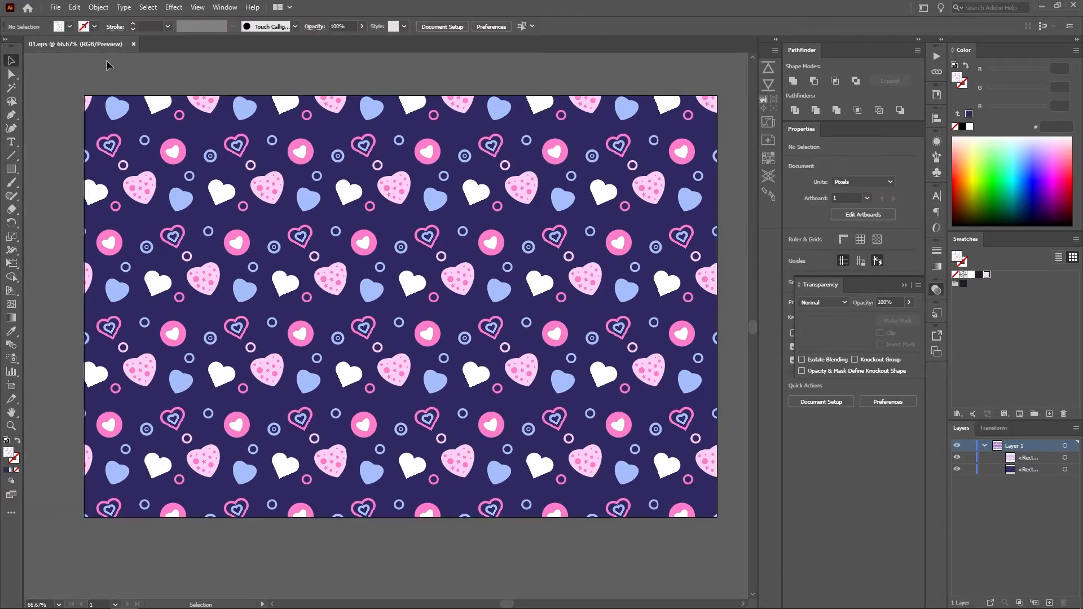
key(ctrl+shift+s)
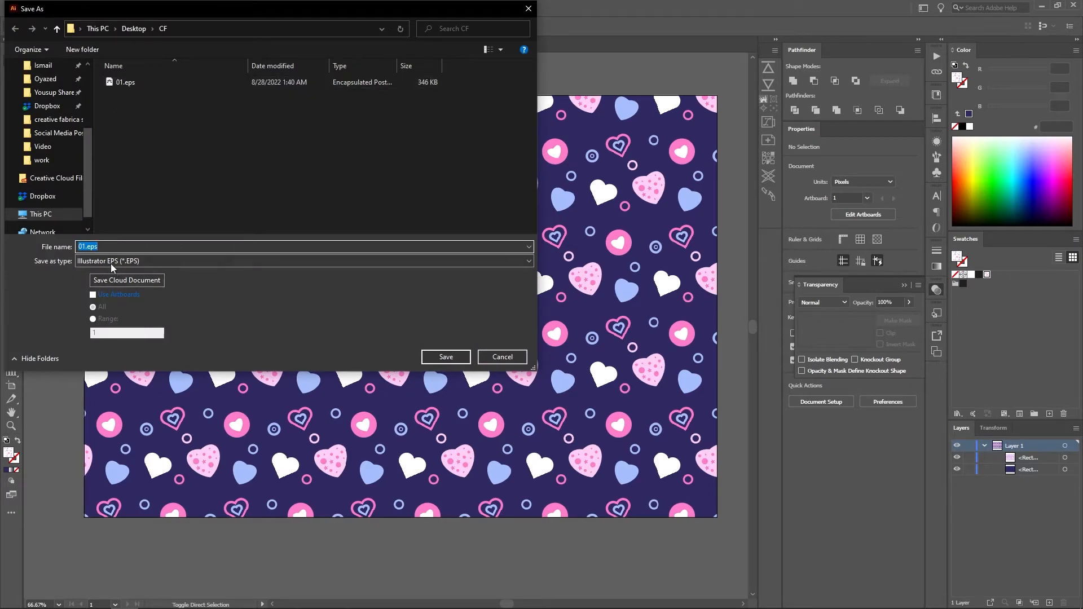
click(446, 356)
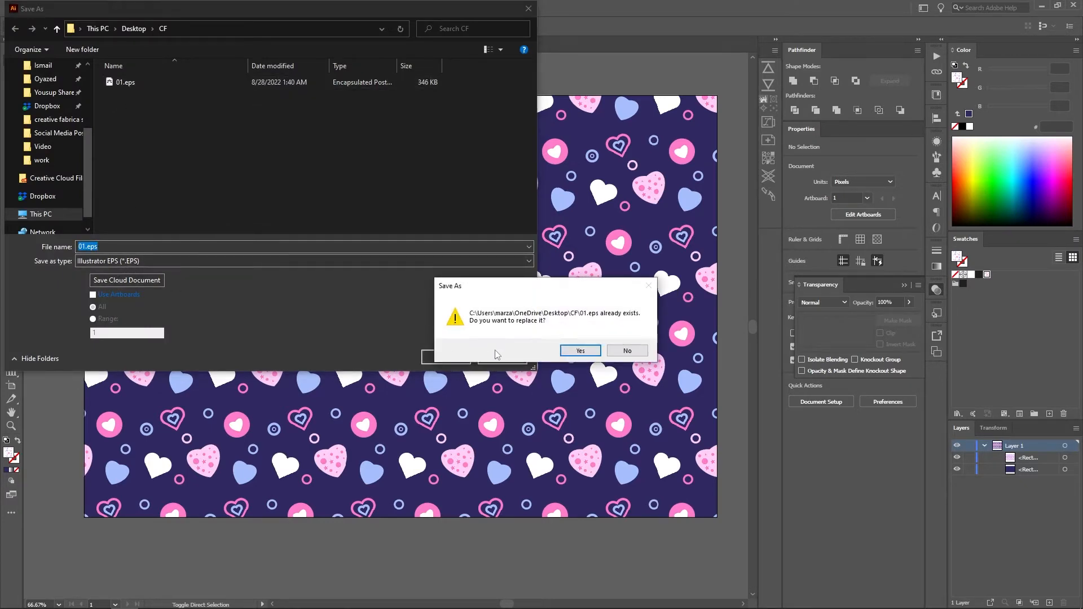
click(580, 353)
click(509, 136)
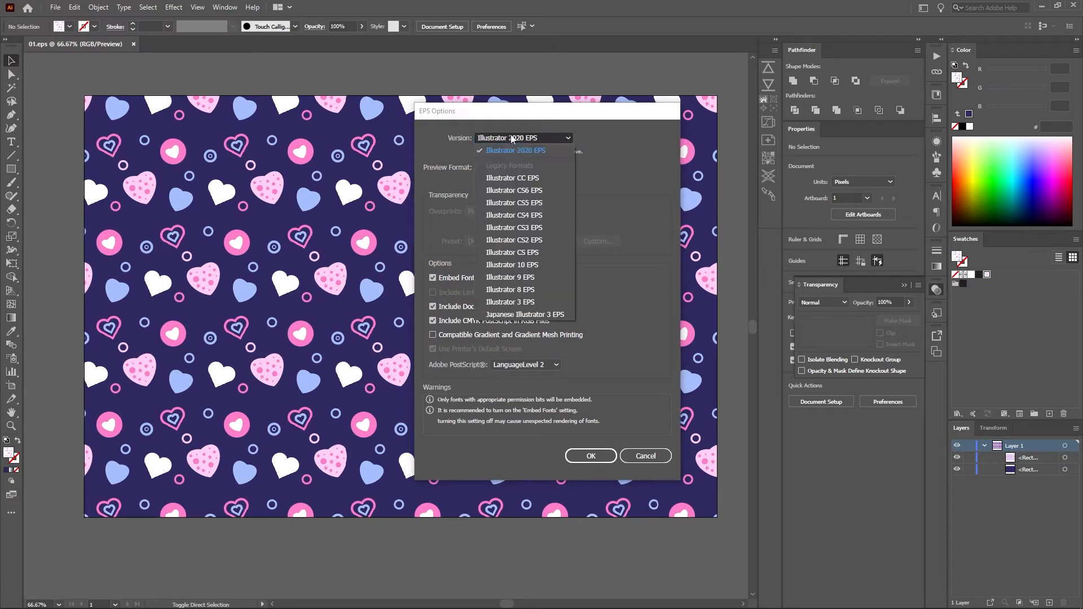
click(510, 177)
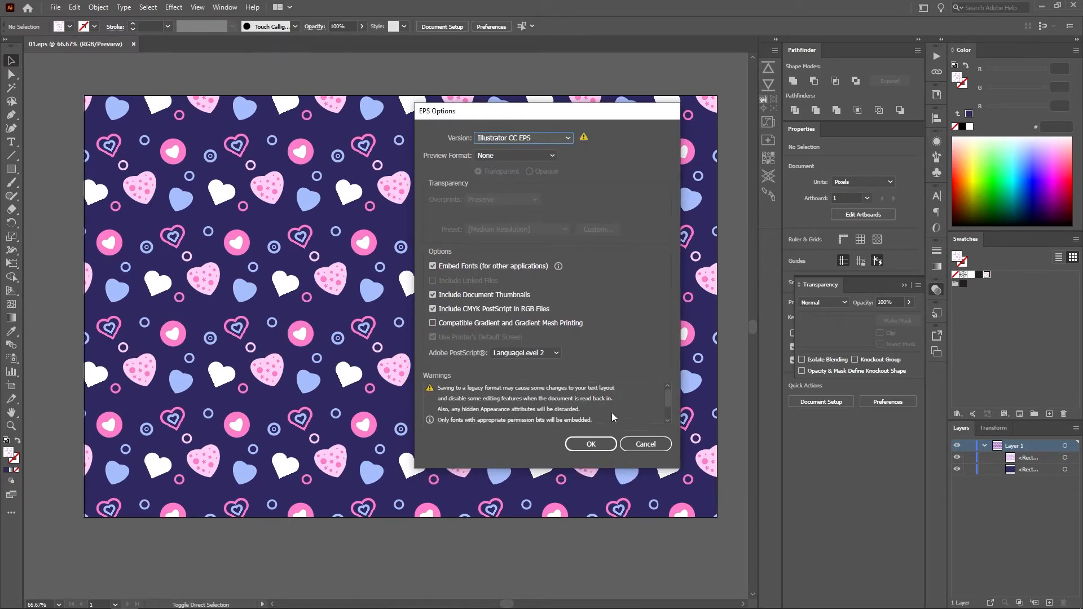
click(601, 443)
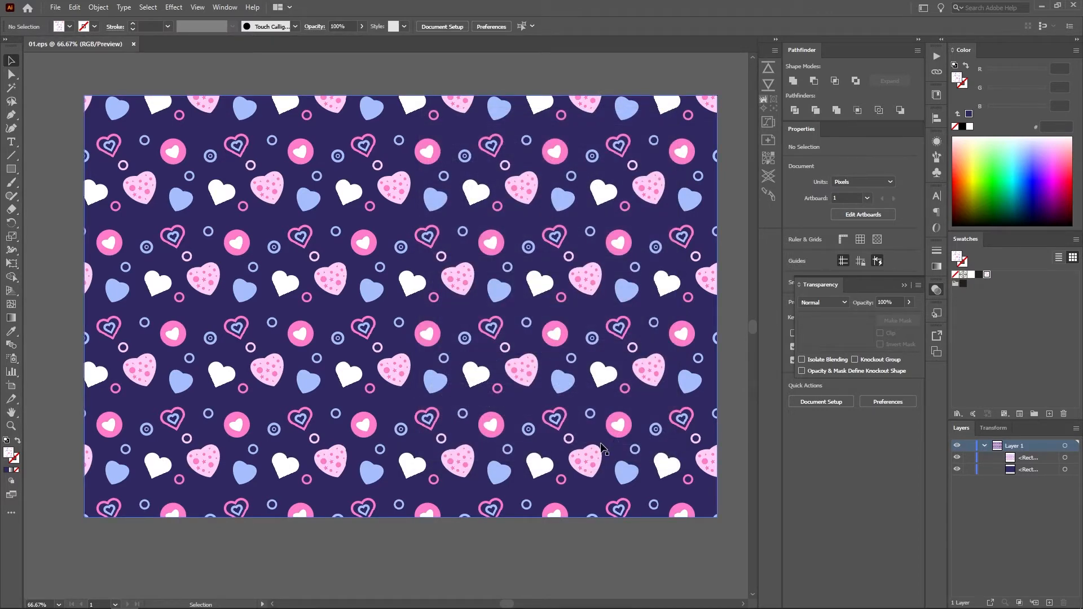
Save the pattern in the CF folder as the Adobe Illustrator file 01.ai, using the Illustrator CC (Legacy) version.
click(54, 8)
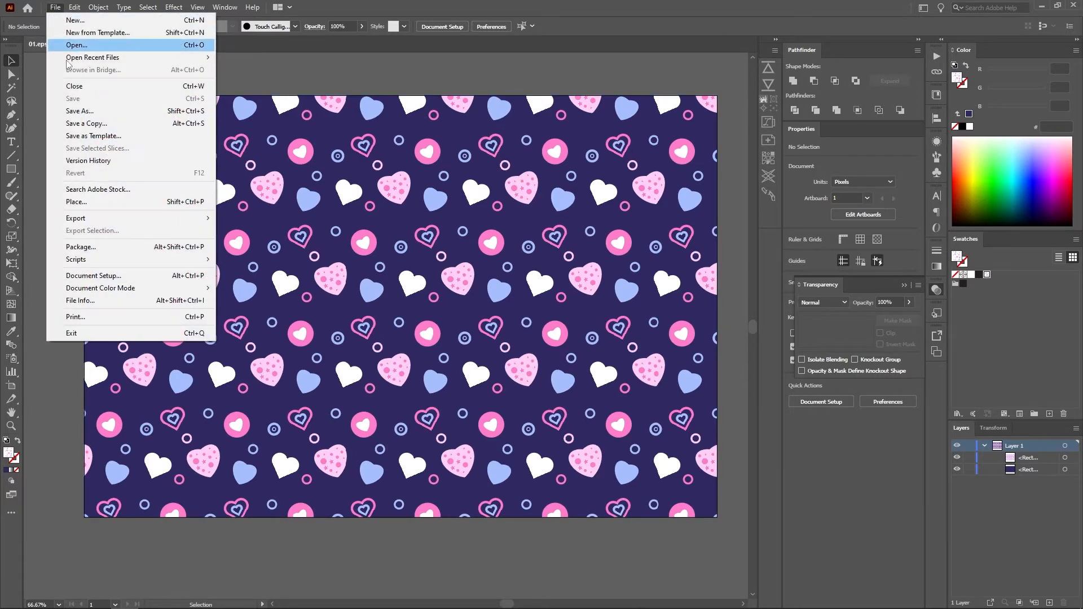
click(73, 97)
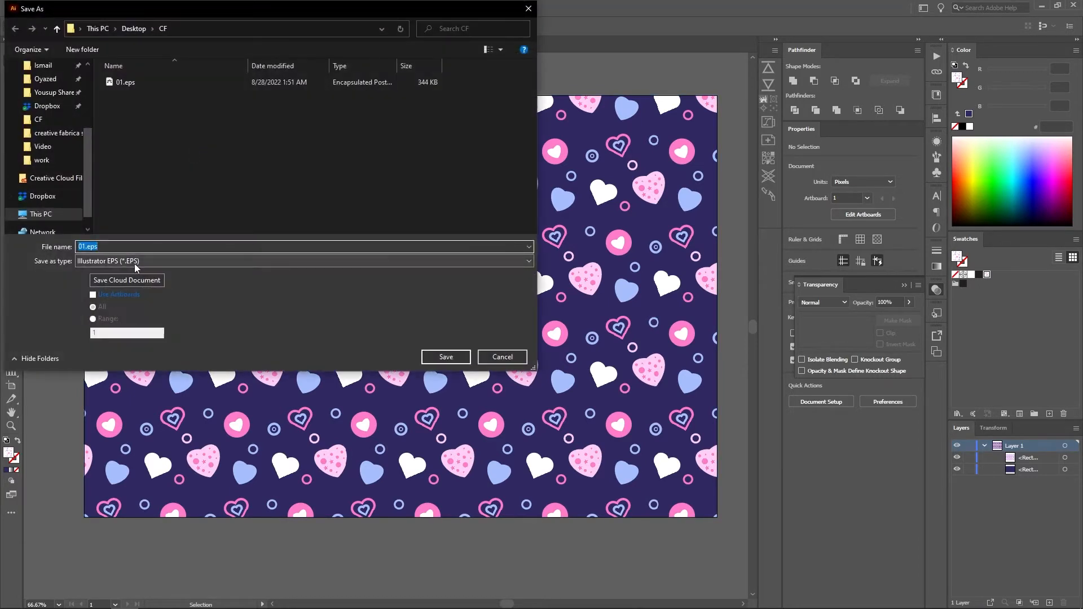
click(141, 261)
click(141, 272)
click(446, 356)
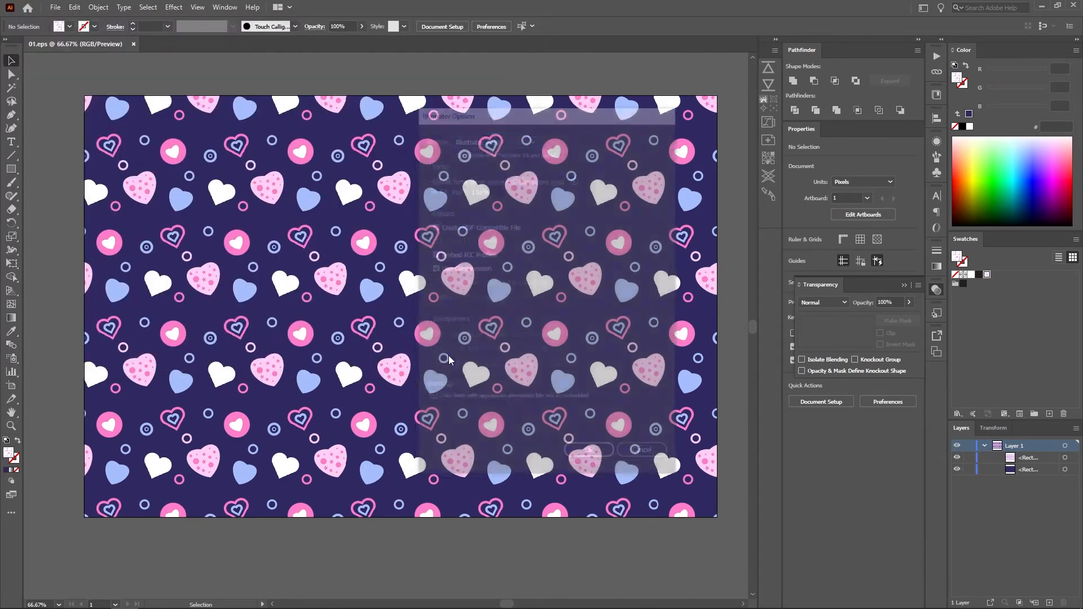
click(496, 138)
click(494, 177)
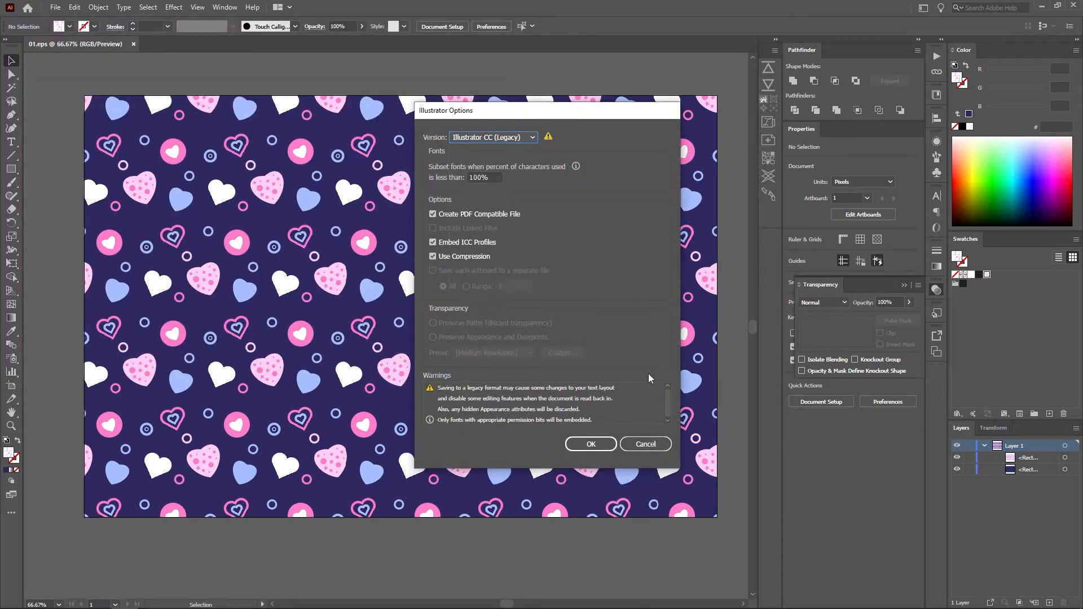
click(590, 447)
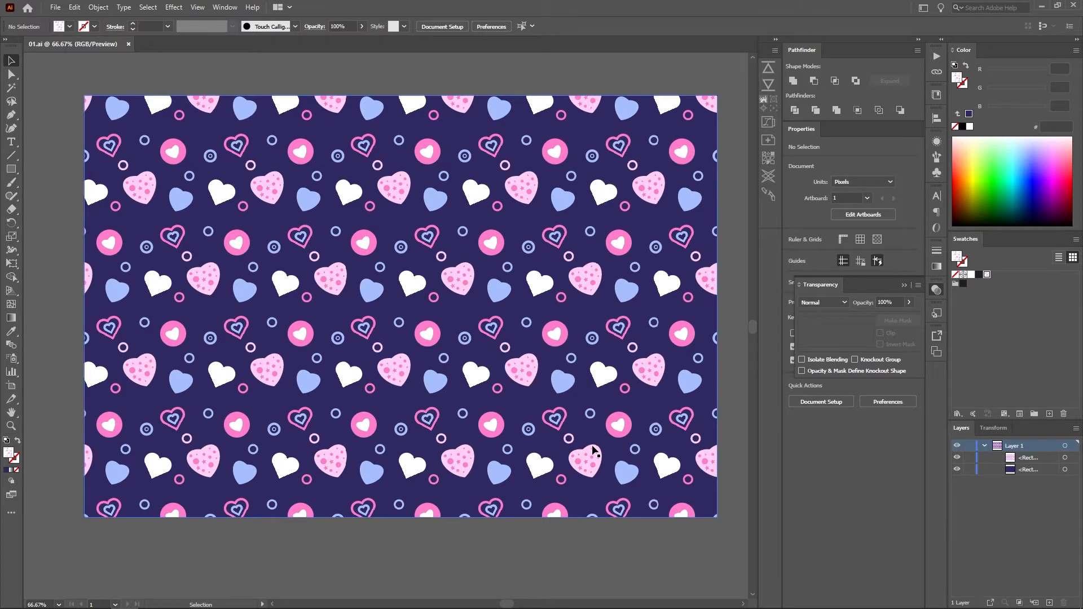
Save the full pattern for the web as the JPEG file 01.jpg in the CF folder.
click(56, 8)
mouse_move(85, 220)
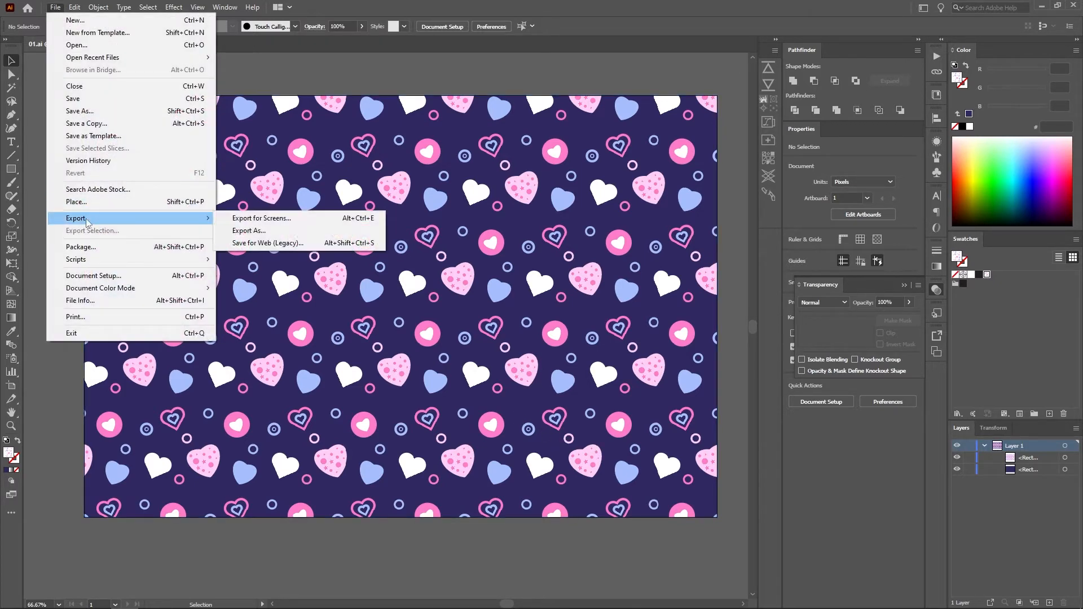
click(268, 243)
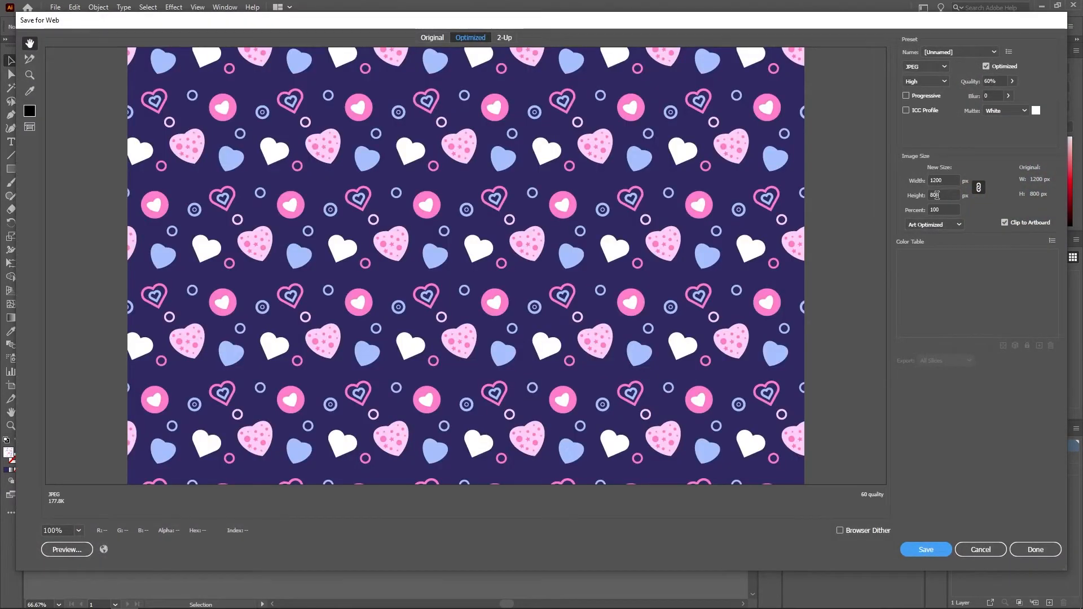
click(925, 550)
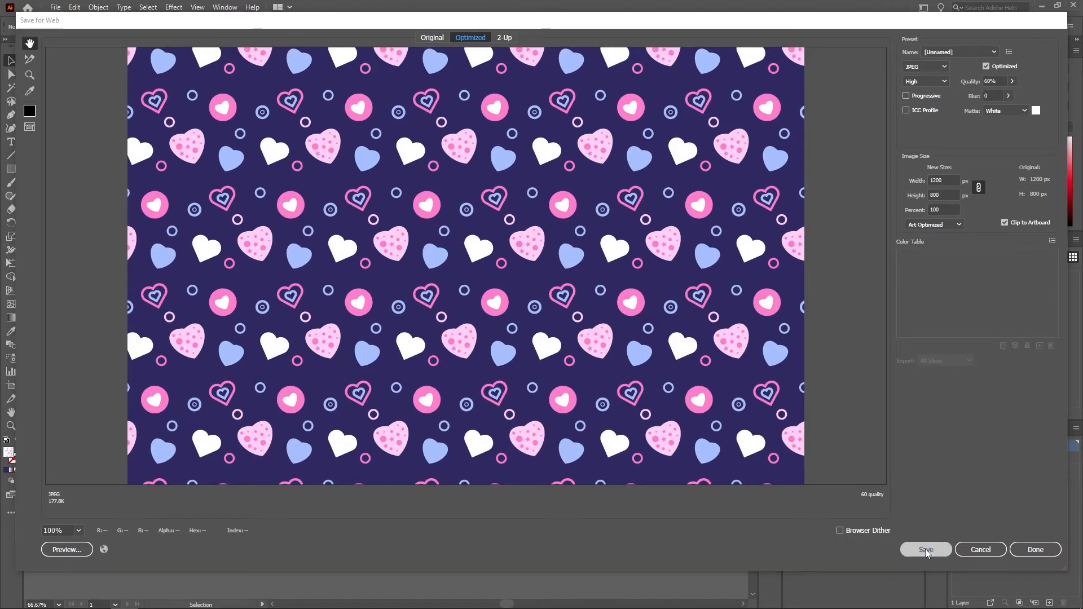
click(483, 317)
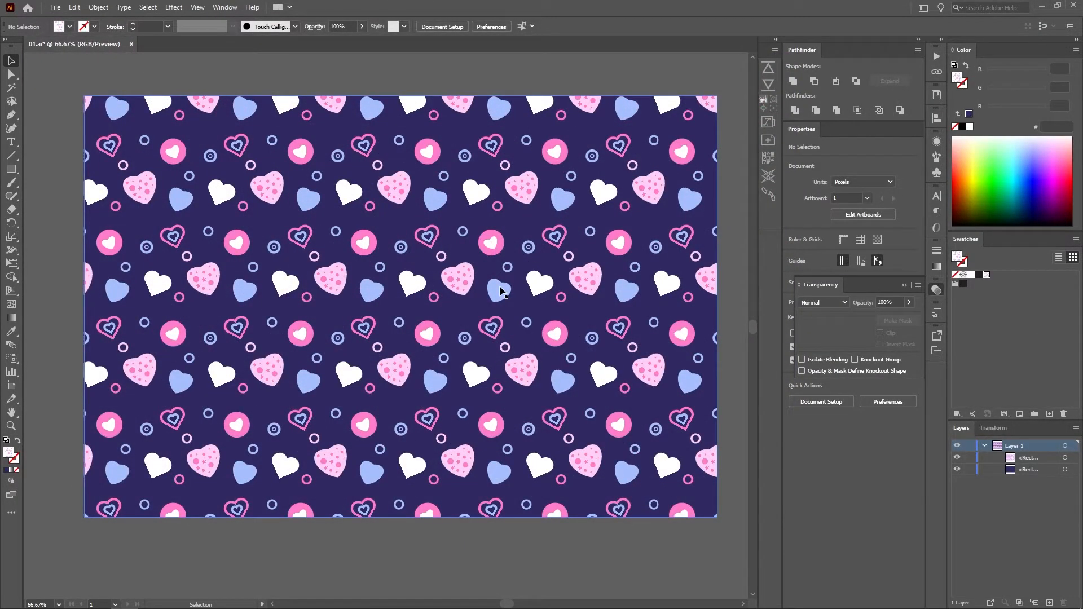
Hide the dark blue background rectangle so only the heart pattern shows.
click(957, 469)
click(957, 469)
click(958, 469)
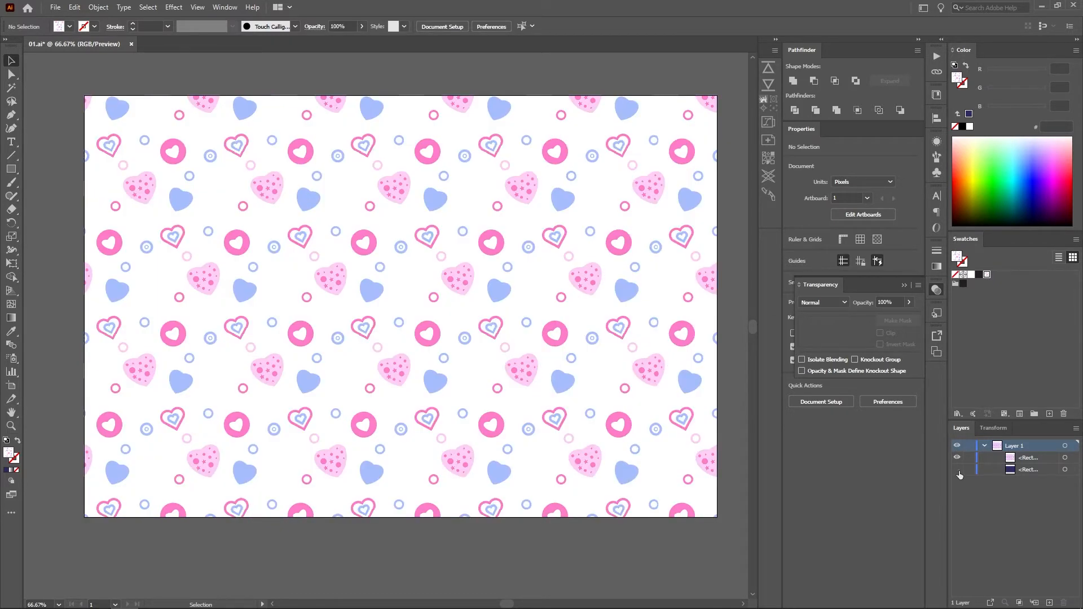
Export the pattern without its background as the PNG file 01.png in the CF folder.
click(54, 7)
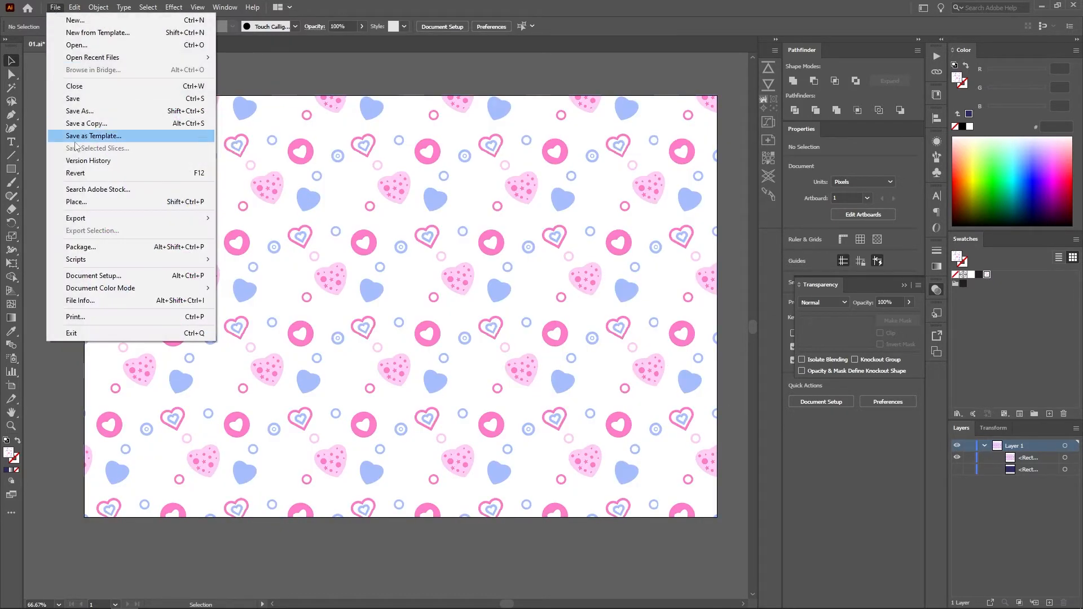
mouse_move(85, 218)
click(277, 230)
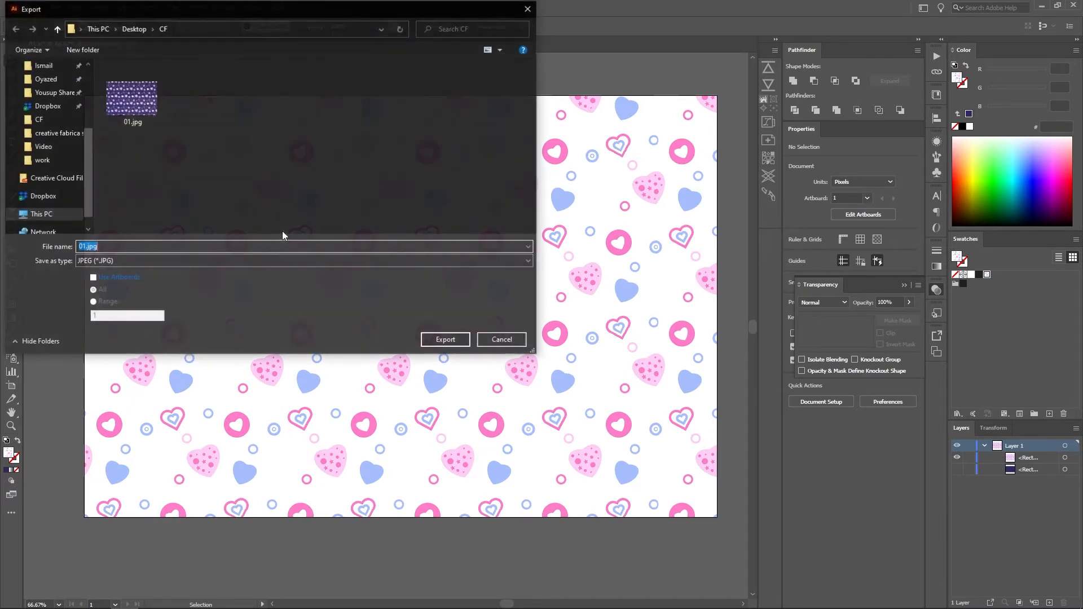
click(187, 259)
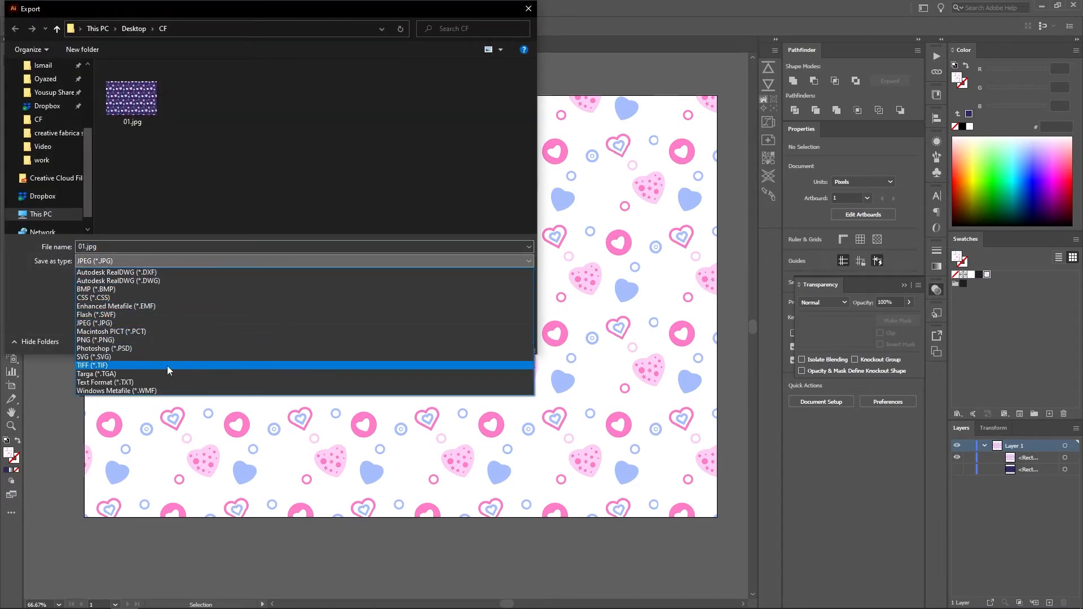
click(174, 339)
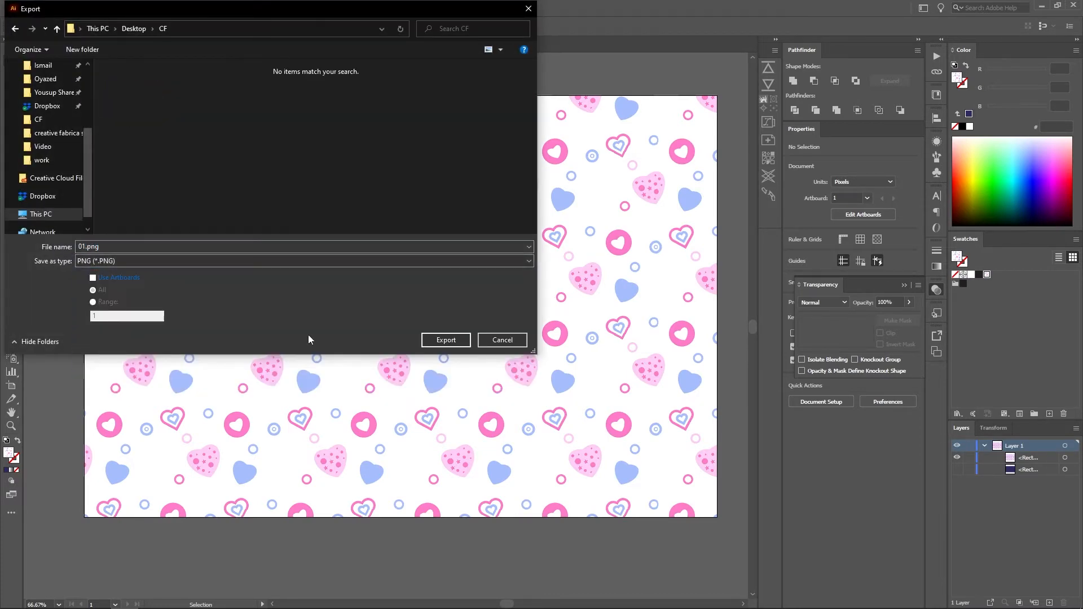
click(446, 341)
click(550, 469)
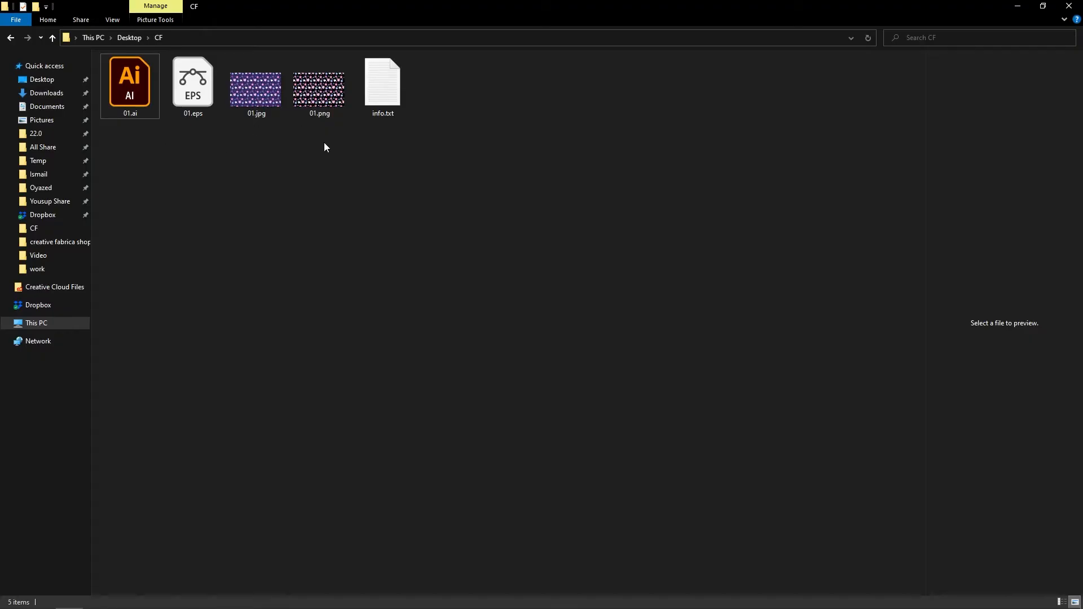
In File Explorer, compress 01.ai, 01.eps, 01.jpg and 01.png into 01.zip, and open info.txt.
drag(324, 143, 133, 91)
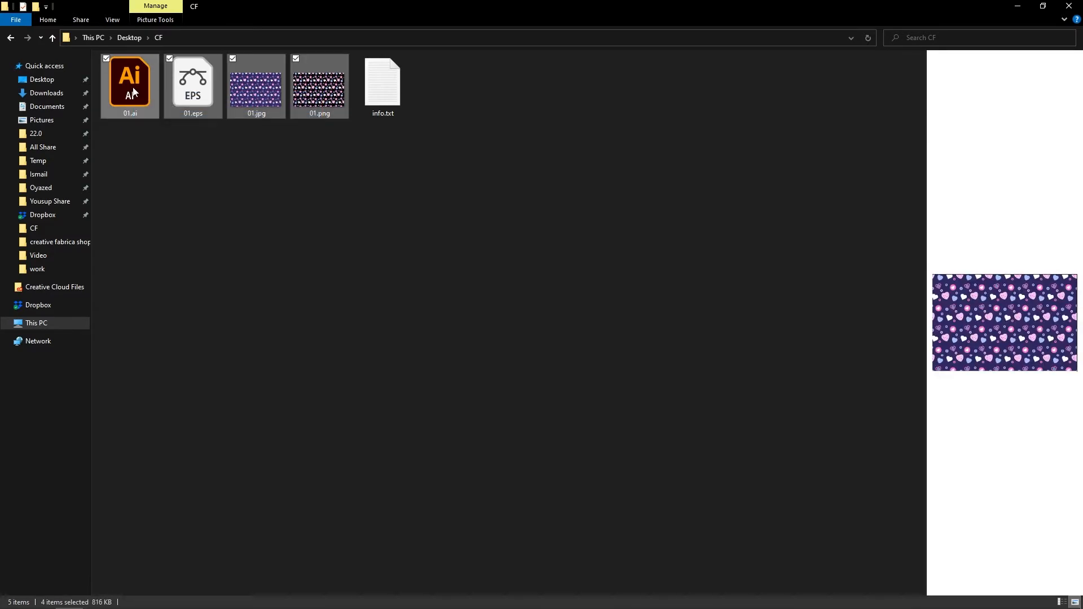
right_click(133, 91)
mouse_move(187, 234)
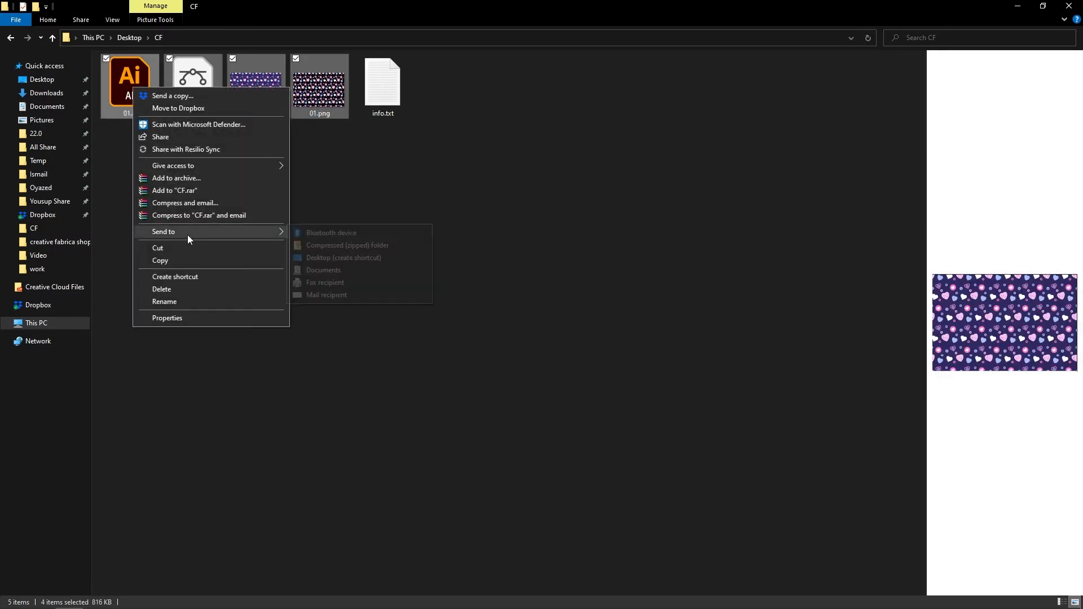
click(314, 247)
click(315, 246)
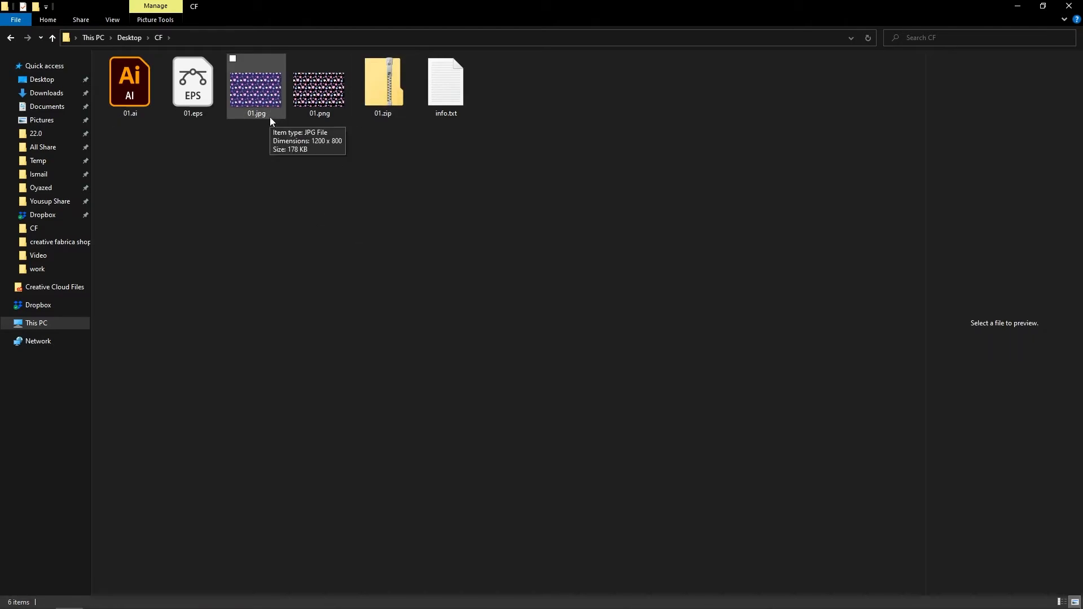
double_click(446, 110)
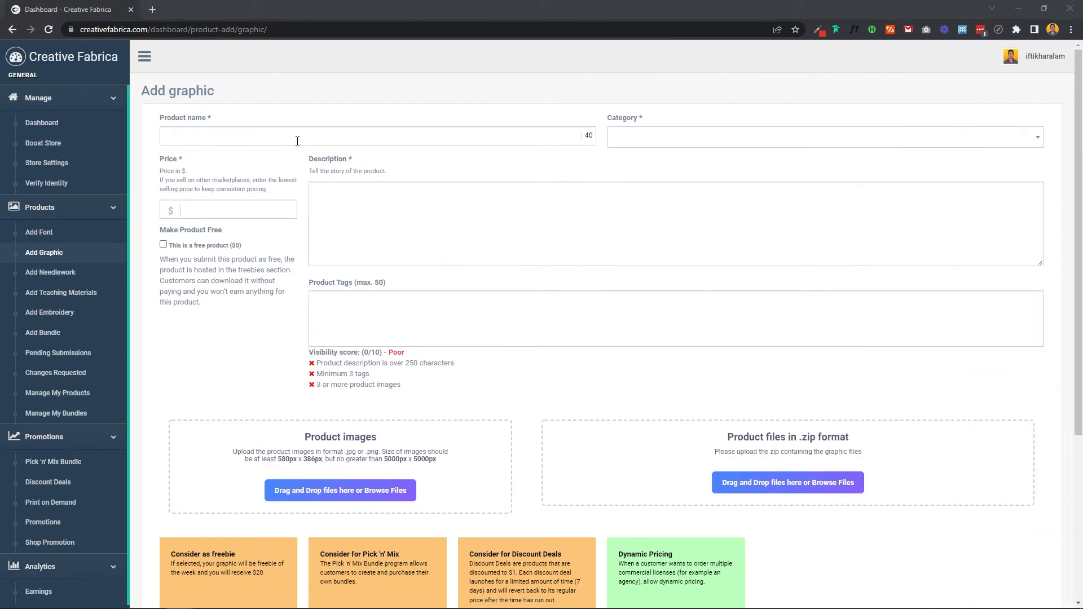
On the Creative Fabrica form in the browser, name the product "Beautiful love pattern vector" and assign the Patterns category.
click(194, 135)
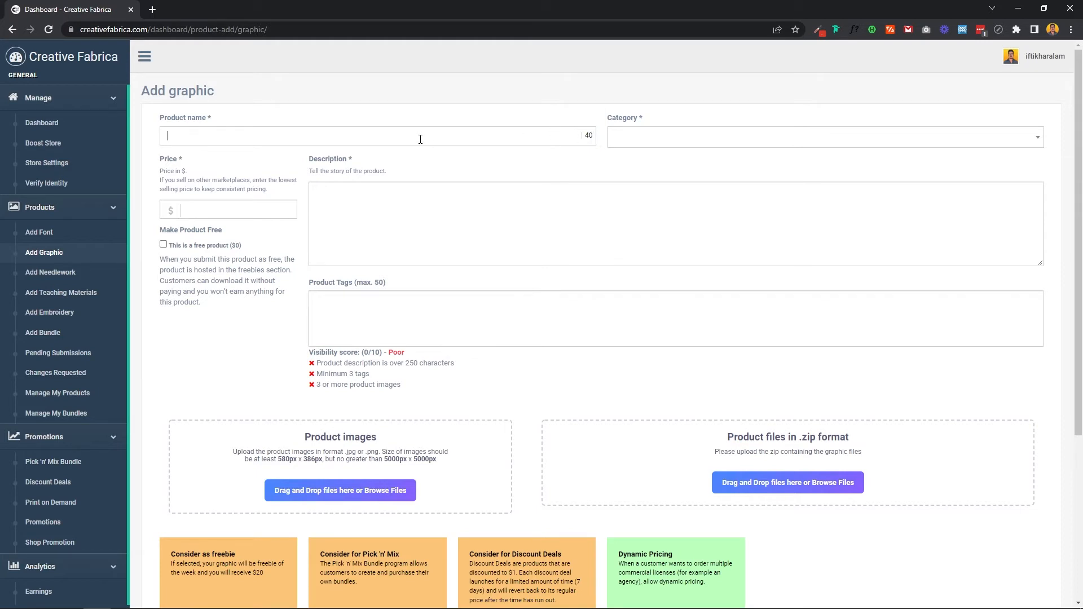
text(Beautiful love pattern vector)
click(636, 138)
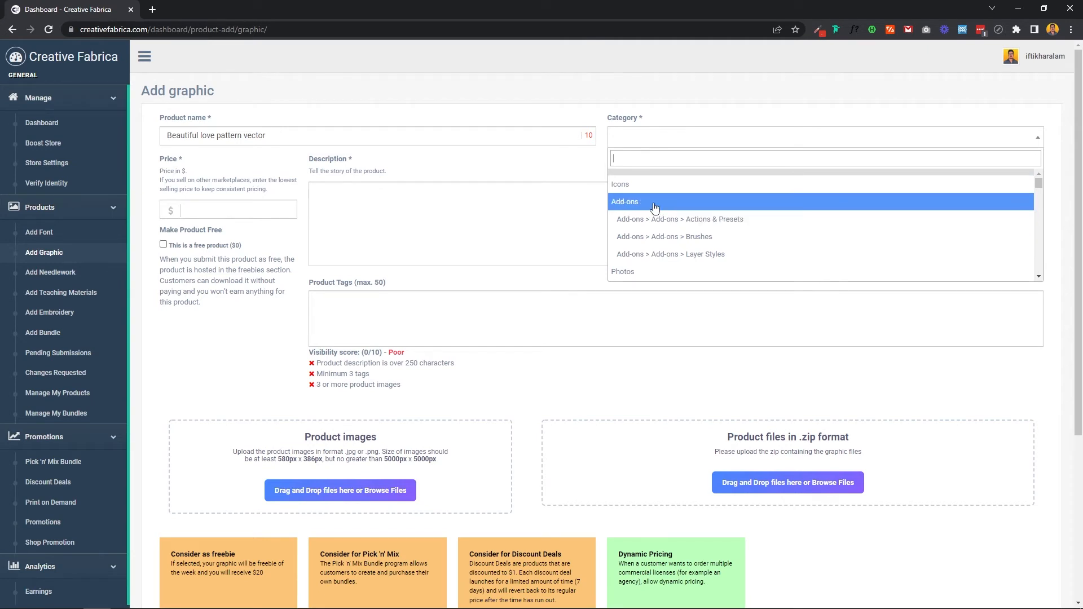
text(pat)
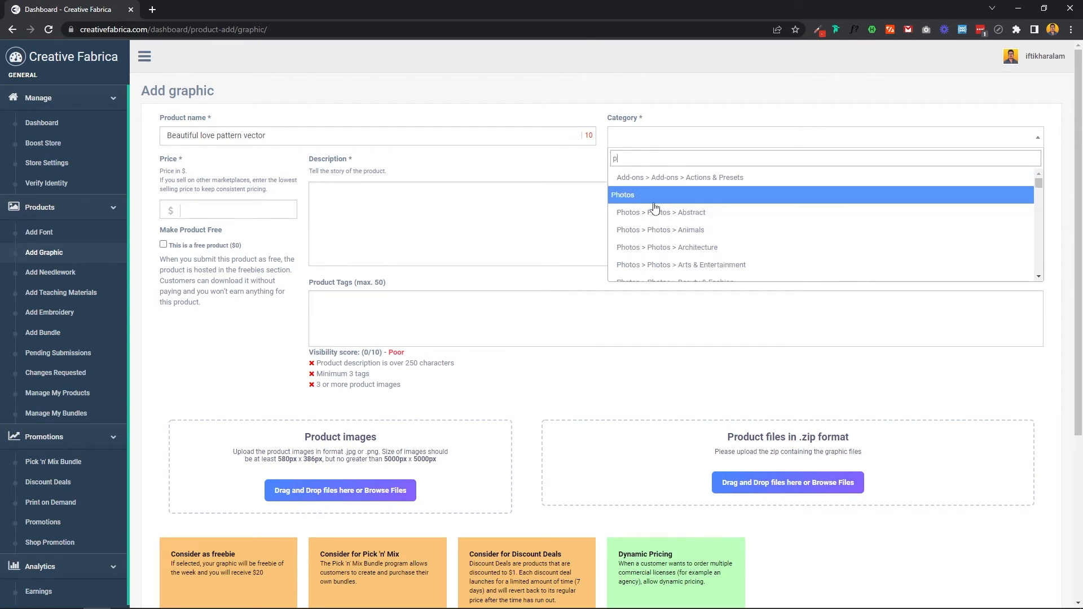
click(654, 185)
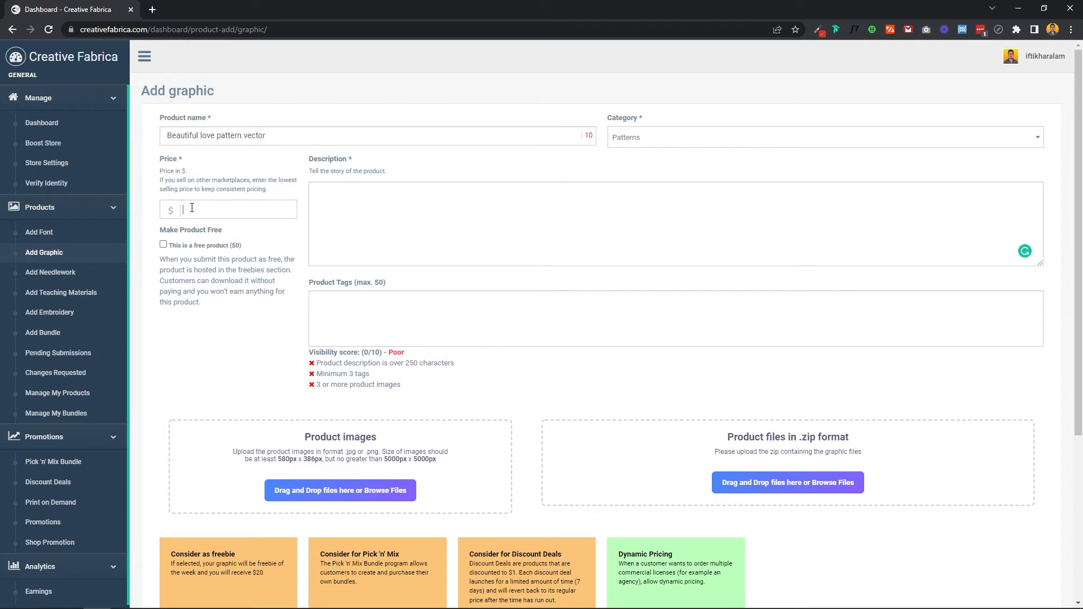
Set the product's price to $1, trying the free-product option and turning it back off.
text(1)
click(163, 244)
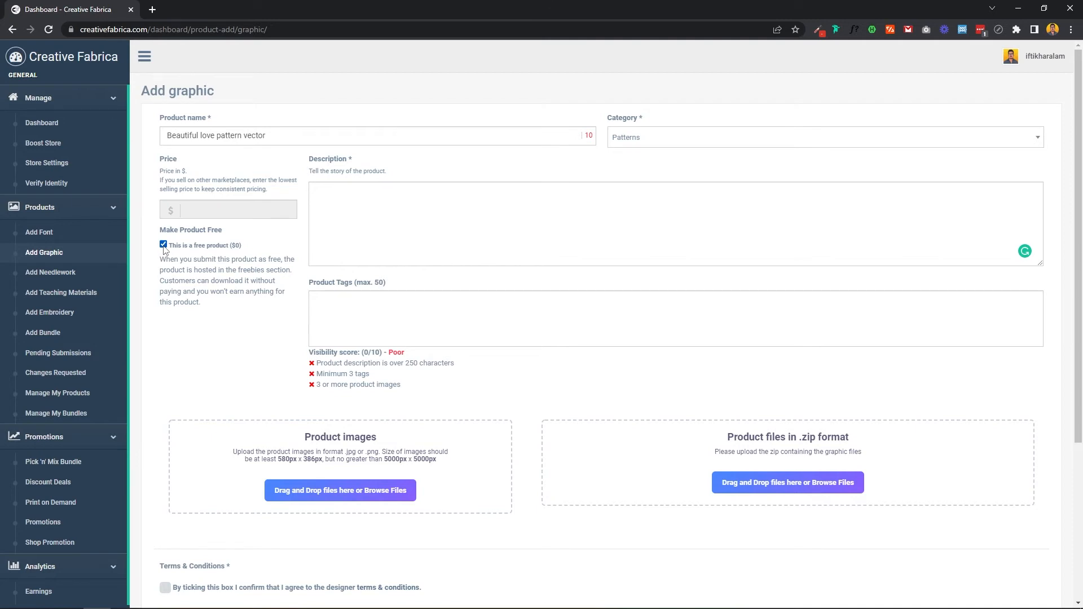
click(163, 246)
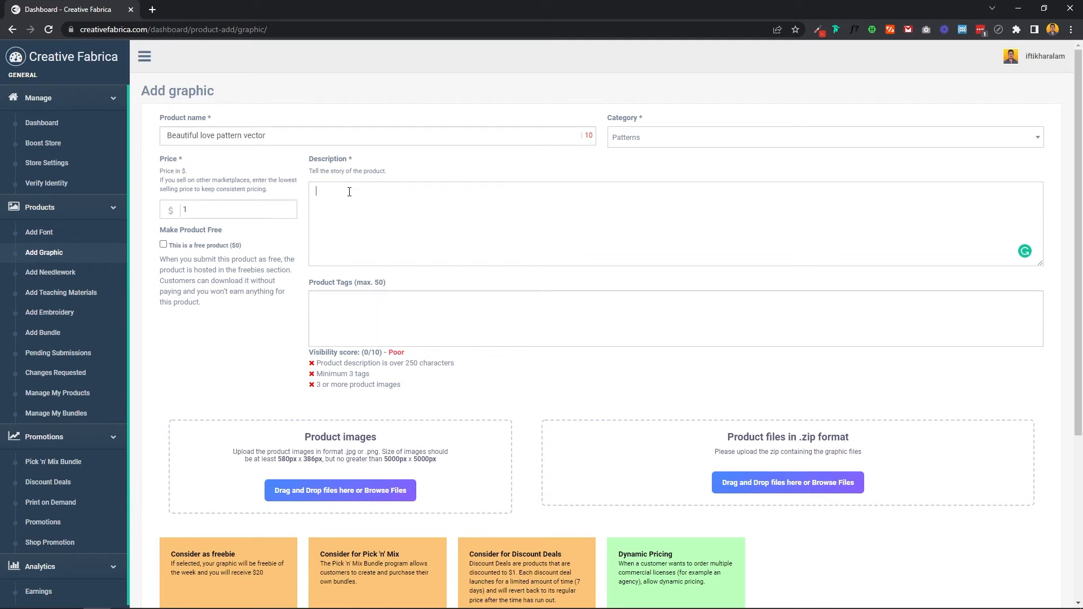
Fill in the description with the seamless love pattern's text and its included file formats, and add the product tags from Art and Romantic through Gift Card.
text(Beautiful love pattern vector on pink and dark blue background. Seamless repeating pattern decoration with different love shapes. Minimal love pattern design for gift cards and backgrounds.)
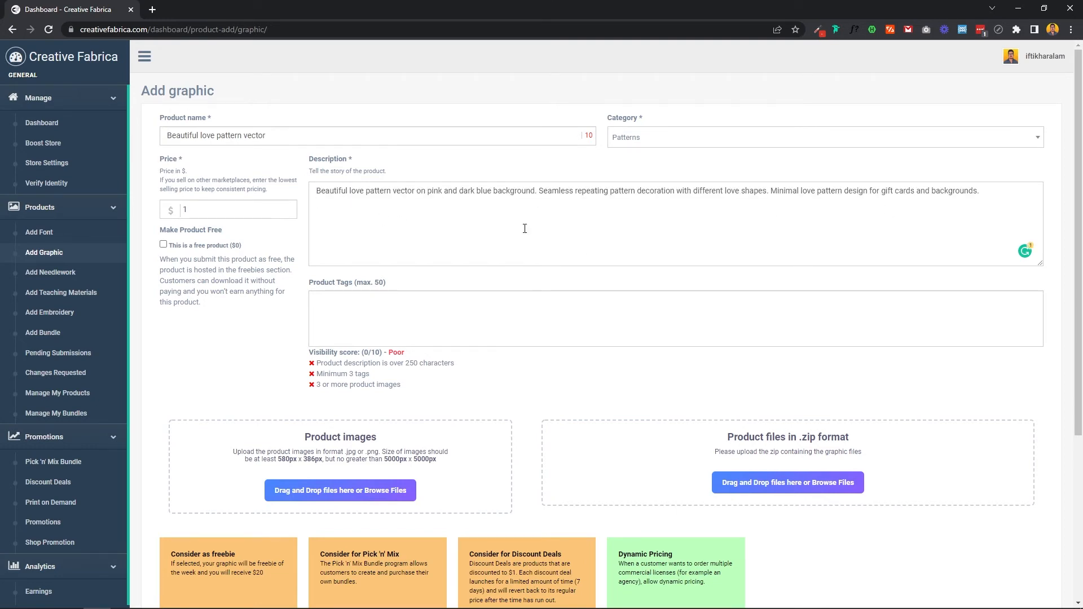
key(ctrl+v)
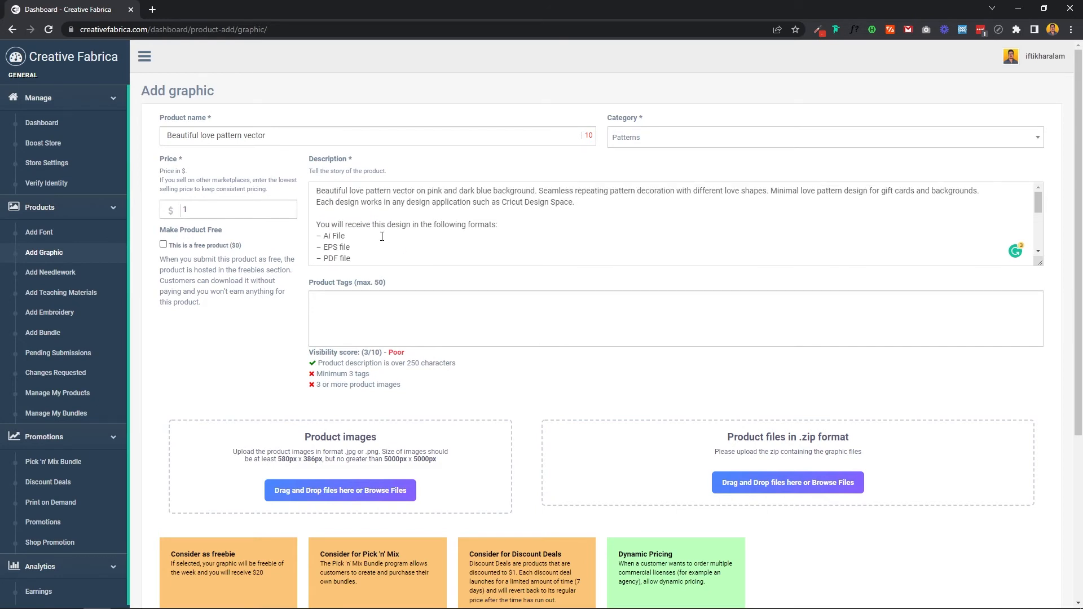
scroll(376, 237, down, 3)
scroll(373, 236, up, 3)
text(Art, Romantic, Repeat, Modern, Texture, Print, Decor, Symbol, Graphic, Valentine, Decorative, Couple, Valentines Day, Valentine Decoration, Love Background, Love Decoration, Love Design, Love Pattern, Vintage, Retro, Textile Patterns, Bed Sheet Pattern, Book Cover, Wrapping, Wrap Paper, Wrapping Paper, Wallpaper, Background, Repeating, Abstract, Endless, Seamless, Minimalist, Pattern, Minimal, Minimal Pattern, Seamless Pattern, Abstract Pattern, Repeating Pattern, Background Pattern, Abstract Background, Beautiful Love Pattern, Vector, Pink Background, Dark Blue Background, Seamless Repeating Pattern, Decoration, Different Love Shapes, Minimal Love Pattern Design, Gift Card)
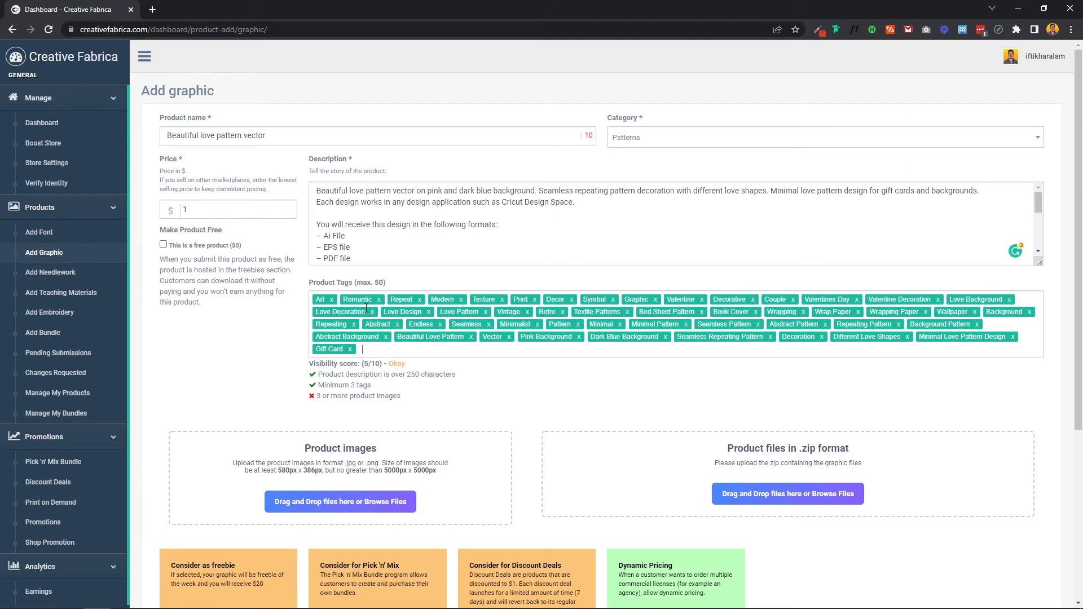
Upload 01.jpg as the product image and 01.zip as the product file from the CF folder.
scroll(361, 305, down, 3)
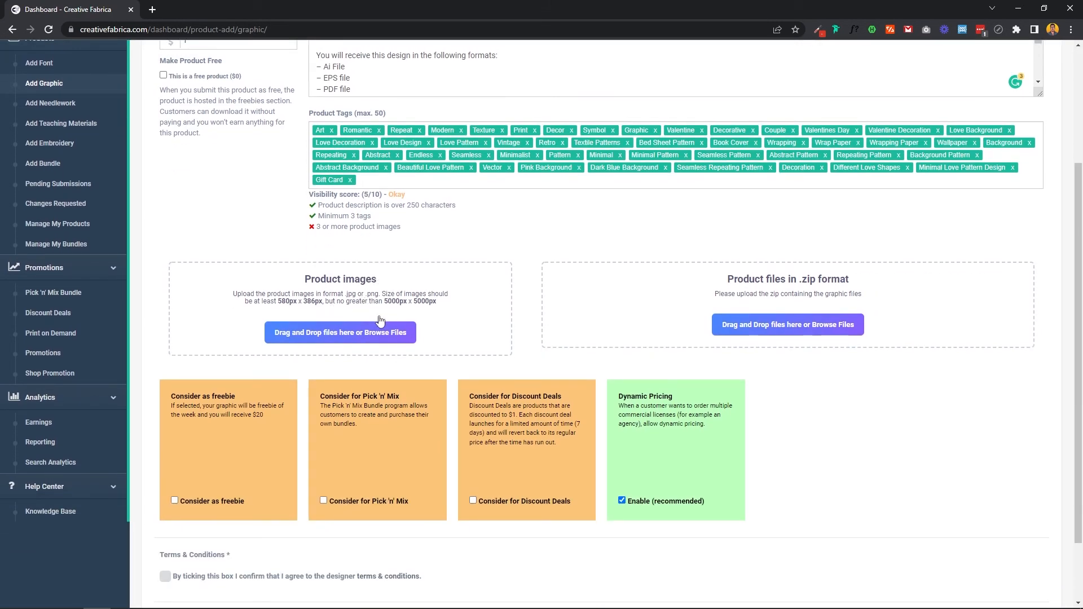
click(375, 332)
click(249, 100)
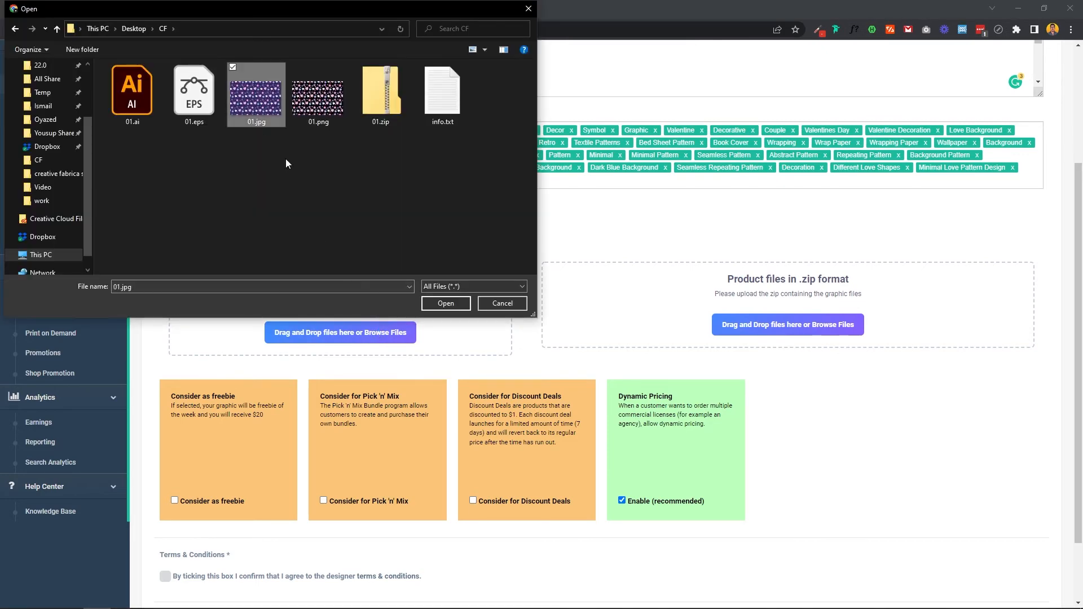
click(445, 303)
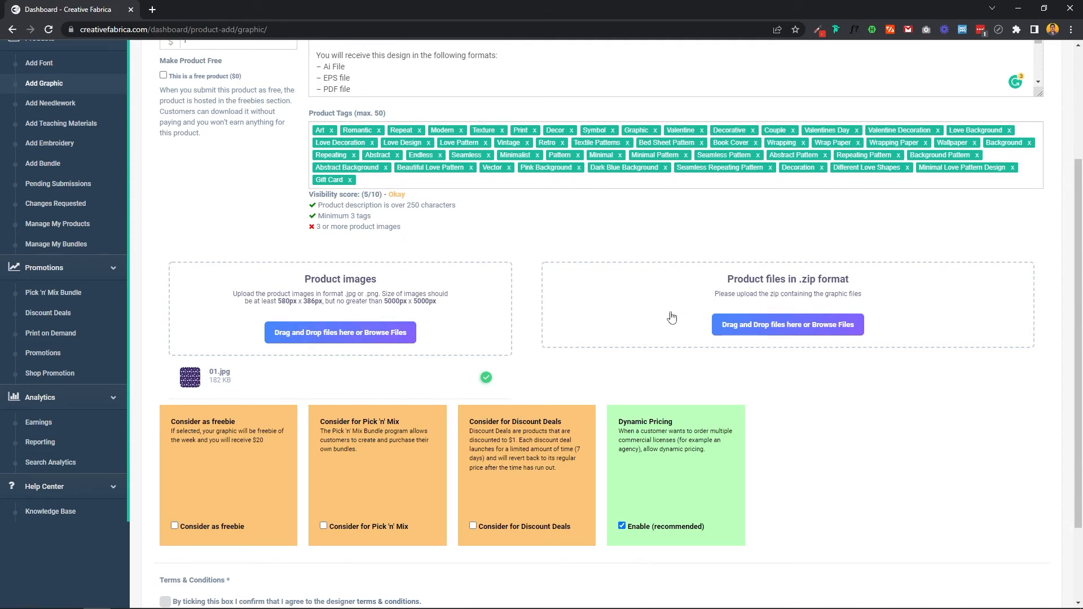
click(764, 324)
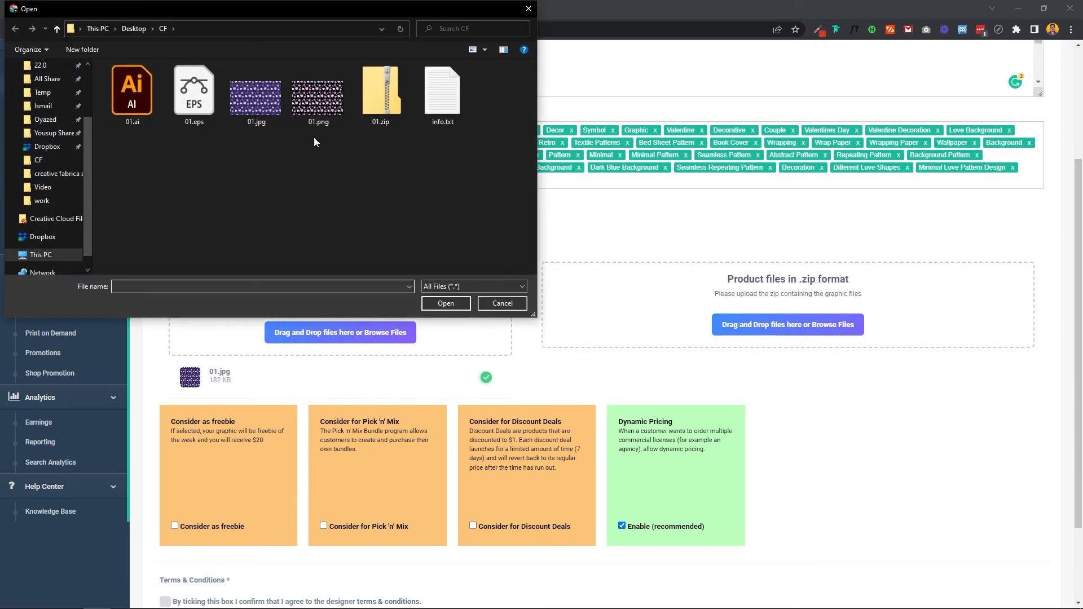
click(379, 96)
click(443, 305)
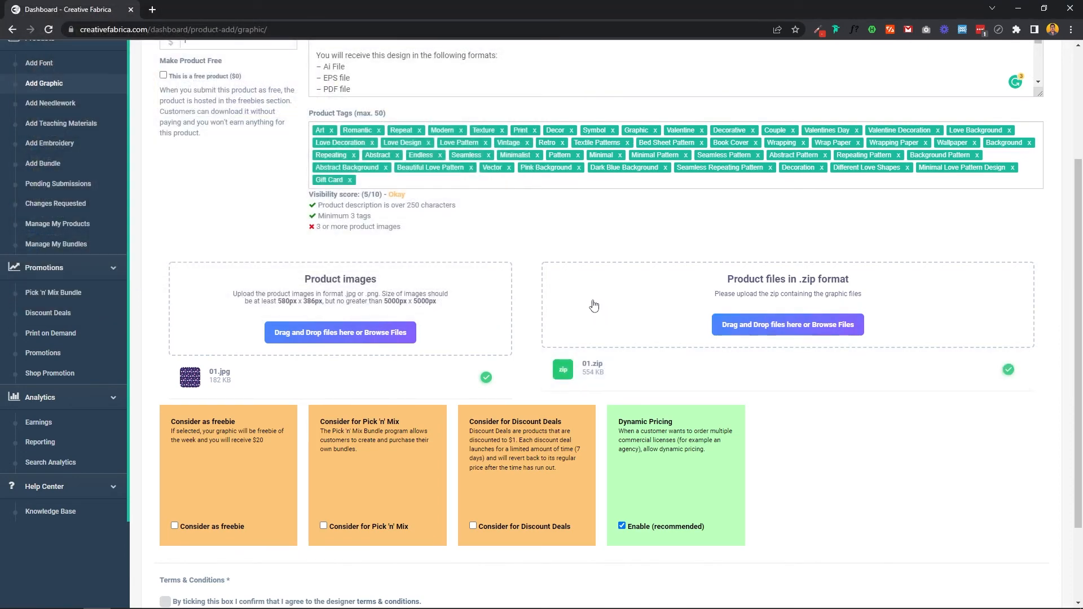
Opt the graphic in for consideration as a freebie, for Pick 'n' Mix and for Discount Deals.
scroll(595, 304, down, 3)
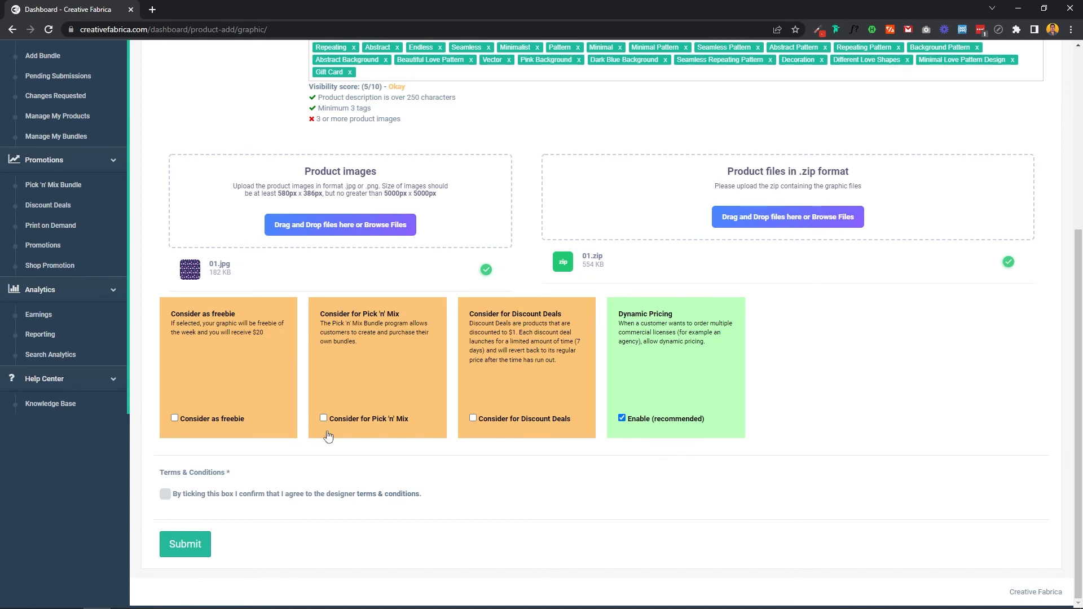
click(230, 423)
click(336, 421)
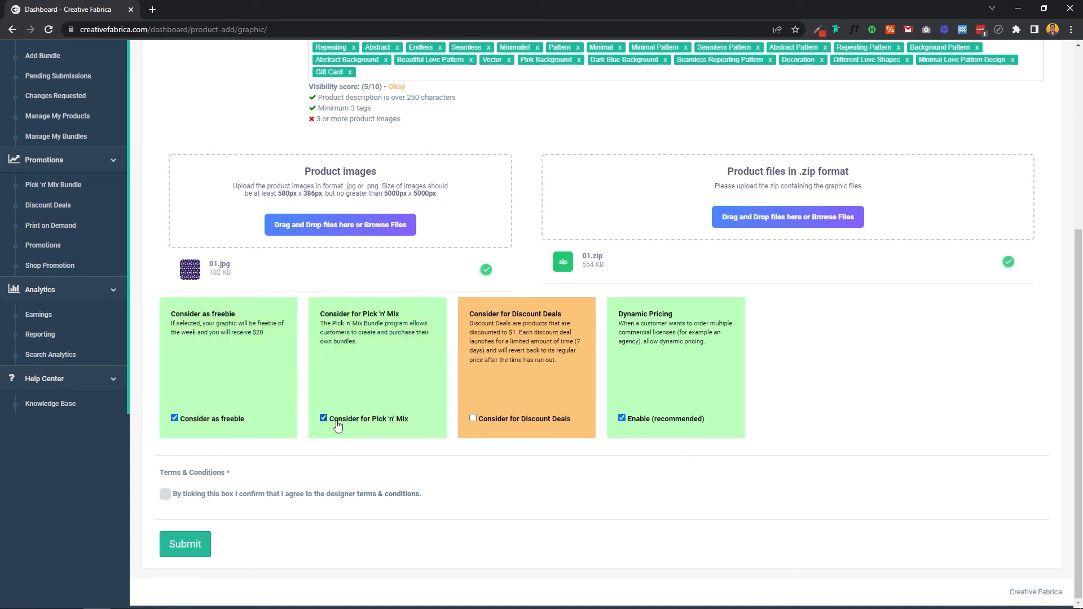
click(488, 422)
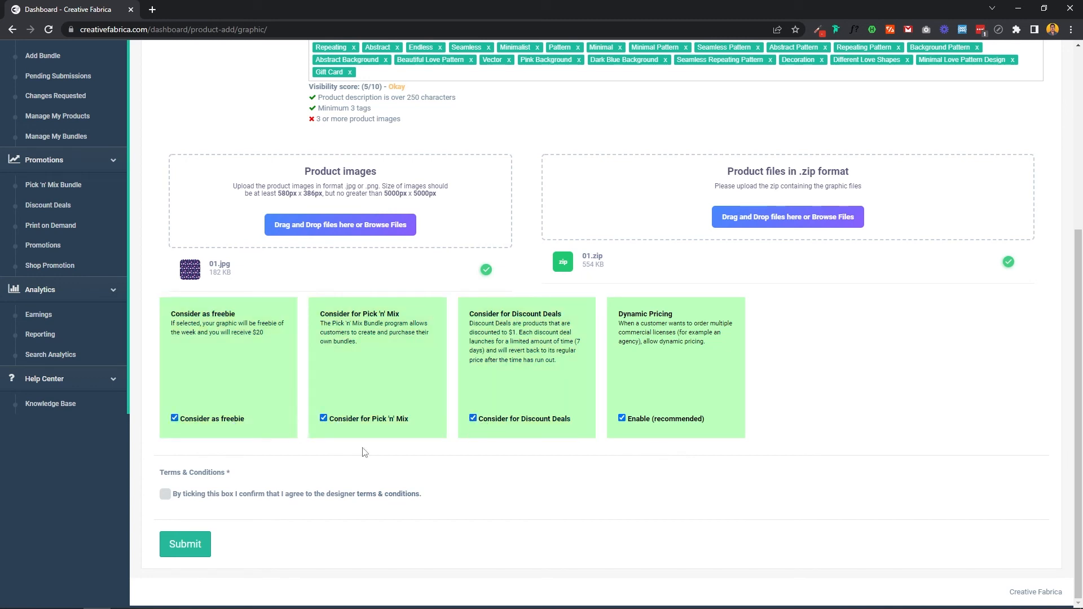
Agree to the designer terms and conditions, review the completed form and submit the graphic.
click(184, 497)
scroll(266, 468, up, 5)
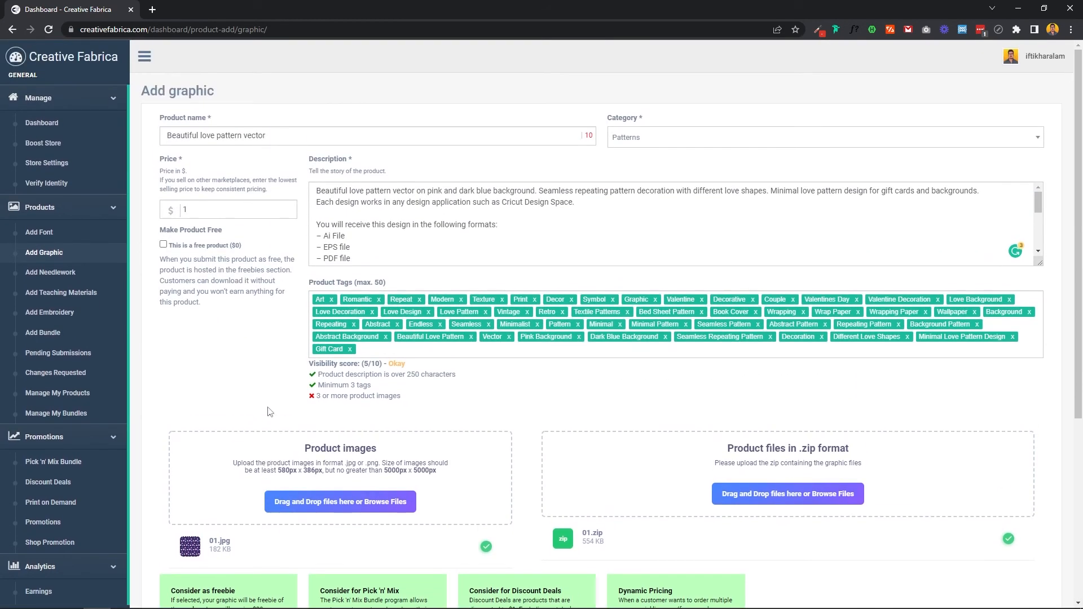
scroll(268, 411, down, 5)
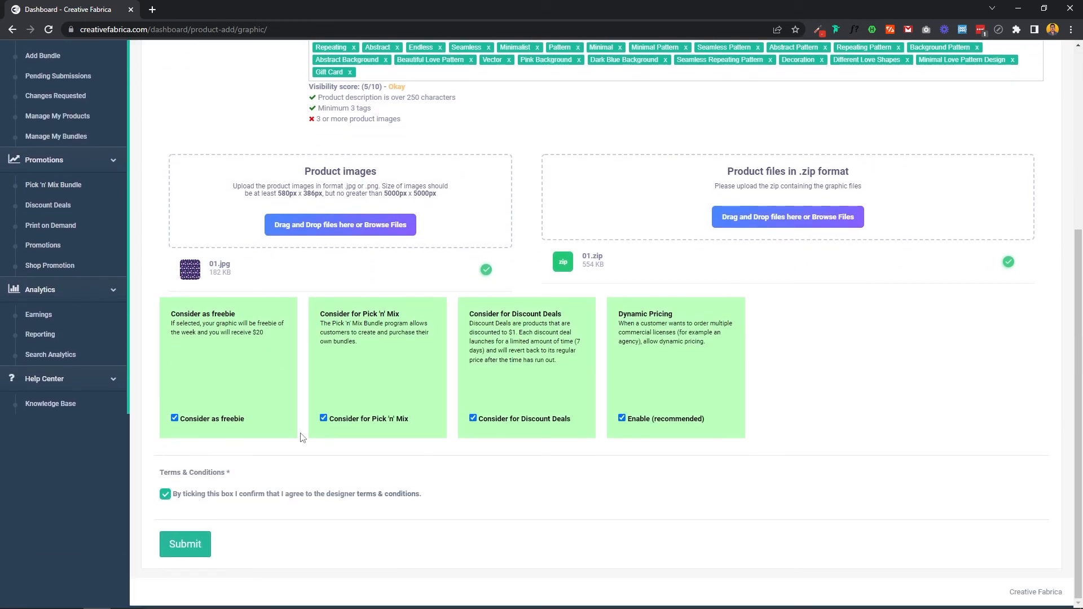
click(190, 549)
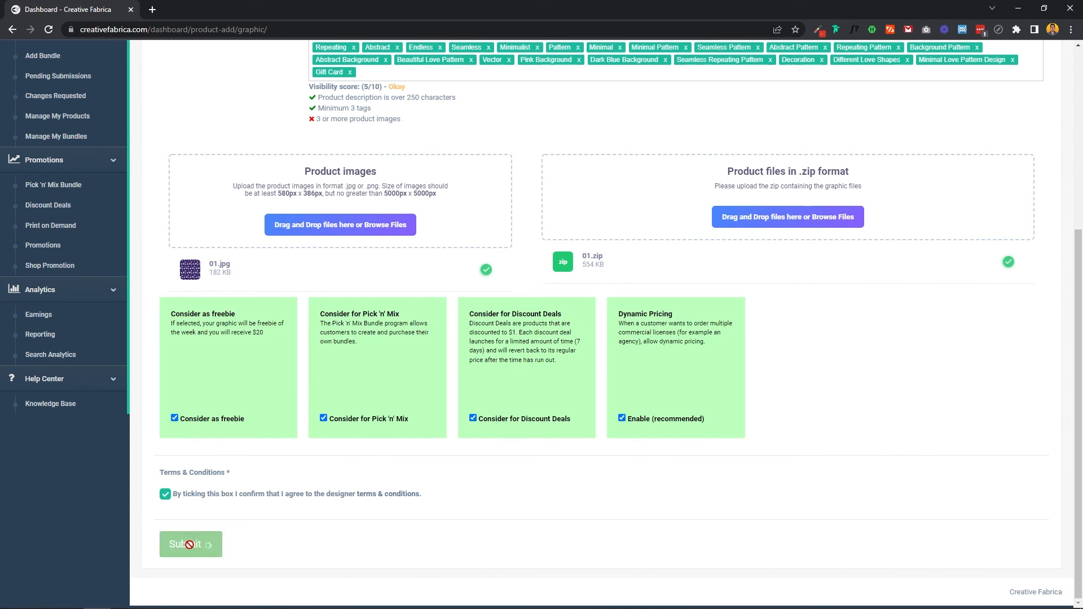